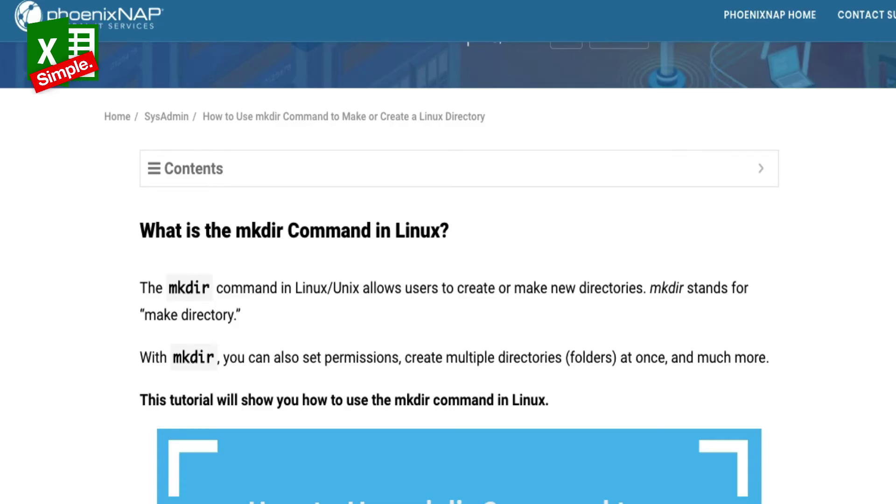
Step: Scroll Sheet1 to show the multiple-folders title and the example mkdir "folder1" "folder2"… line
scroll(448, 280, down, 3)
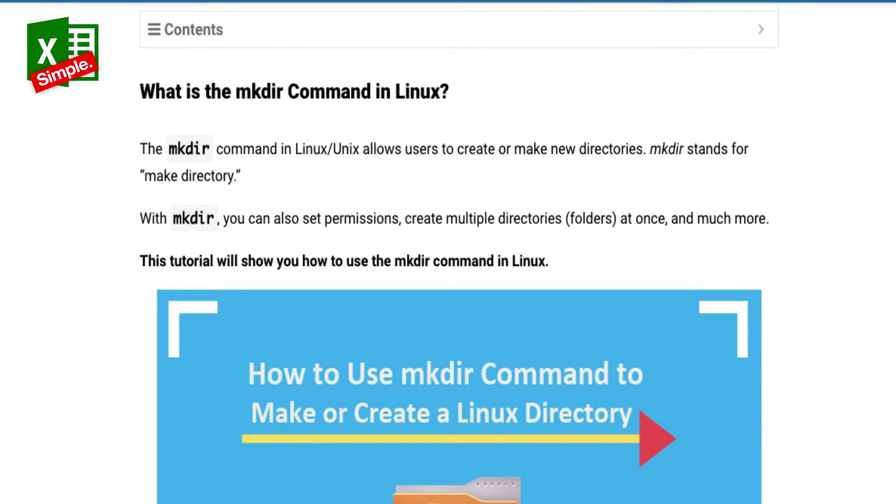
scroll(448, 280, down, 3)
scroll(448, 280, up, 2)
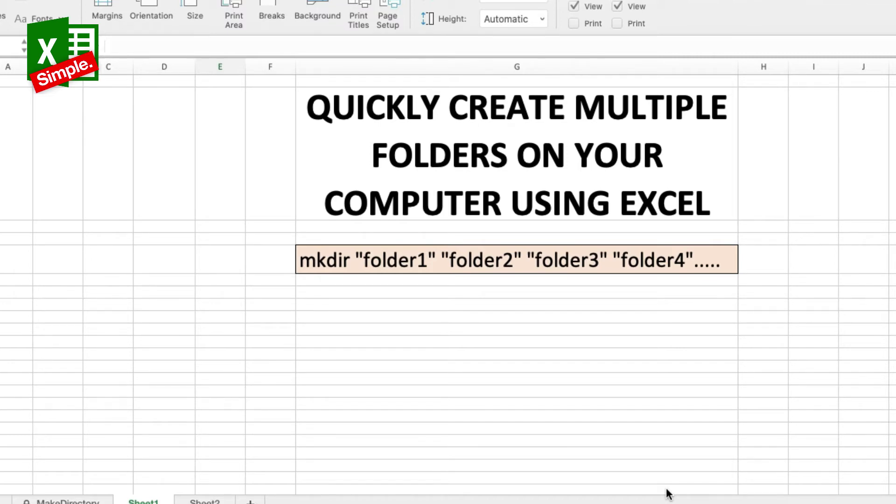
Step: Enter a Folder Names heading in column C with abc, def, ghi, jkl below, then widen column C
click(108, 317)
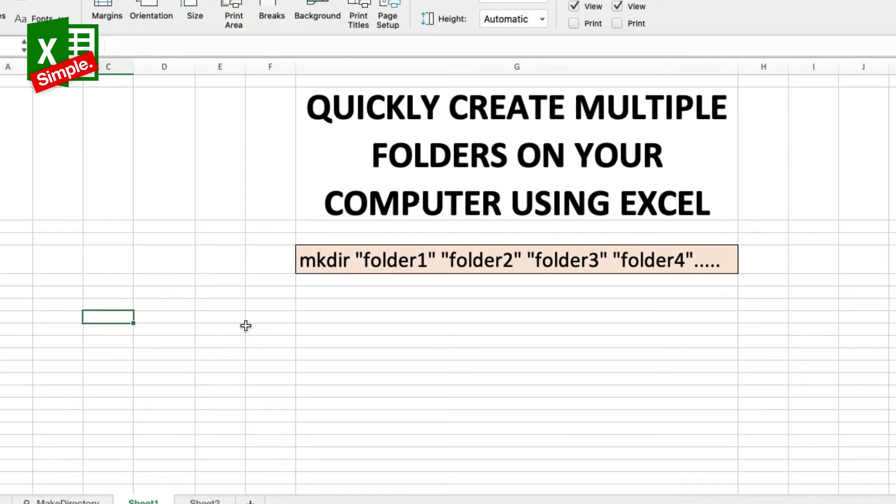
text(Folder Name)
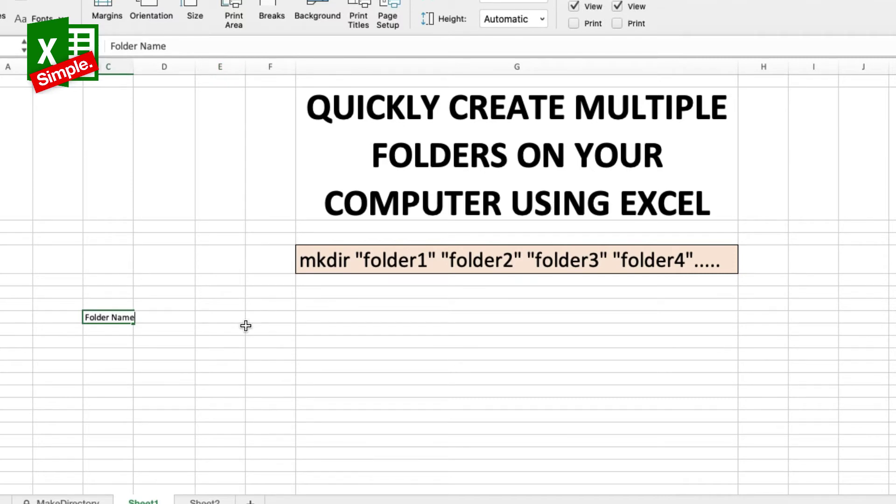
text(s)
key(Return)
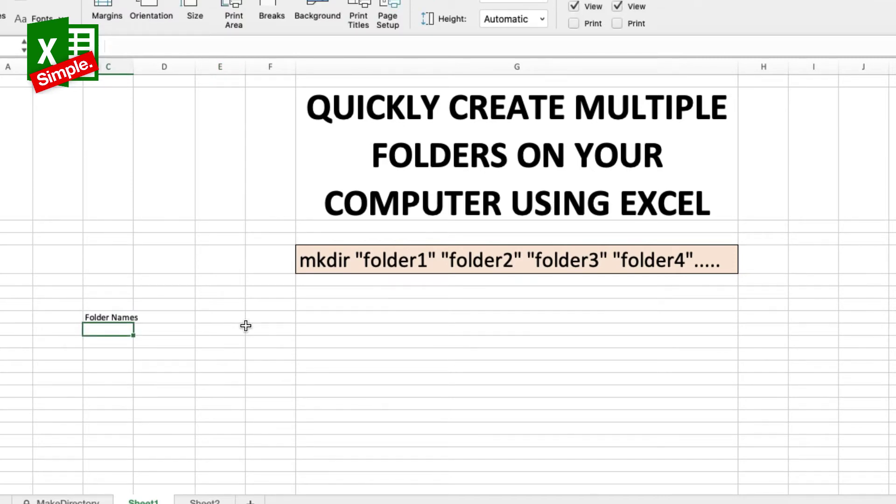
text(abc)
key(Return)
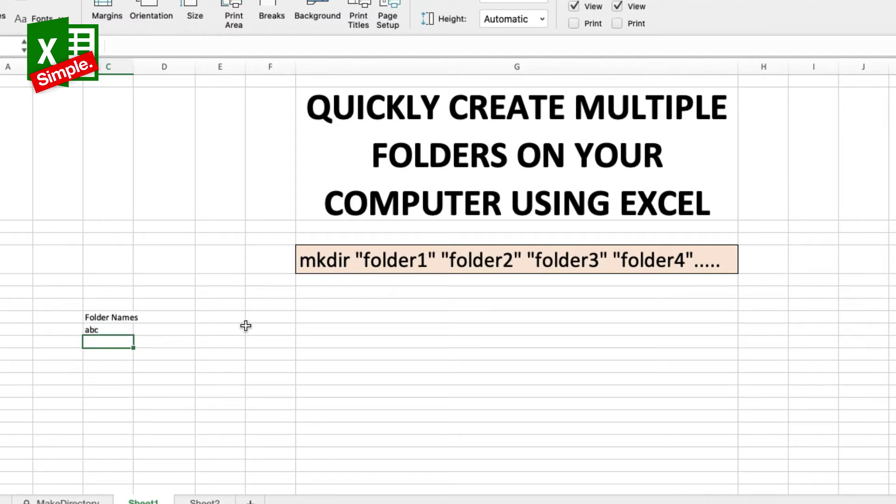
text(def)
key(Return)
text(ghi)
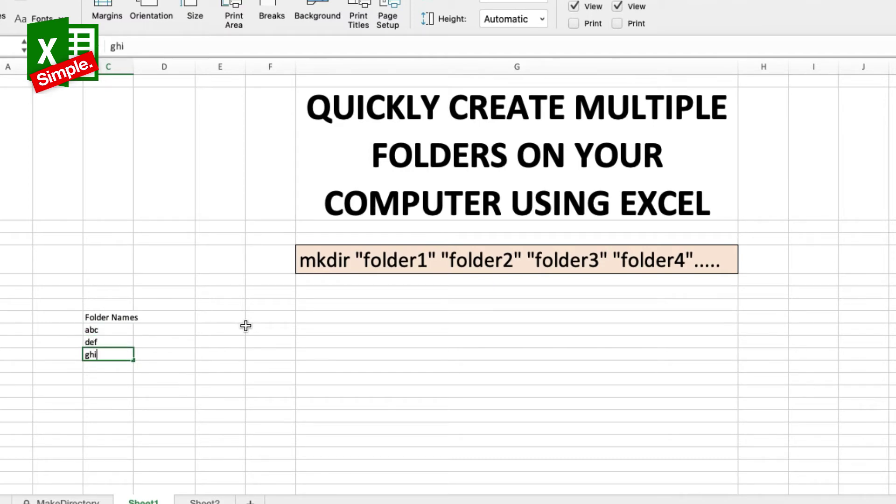
key(Return)
text(jkl)
key(Return)
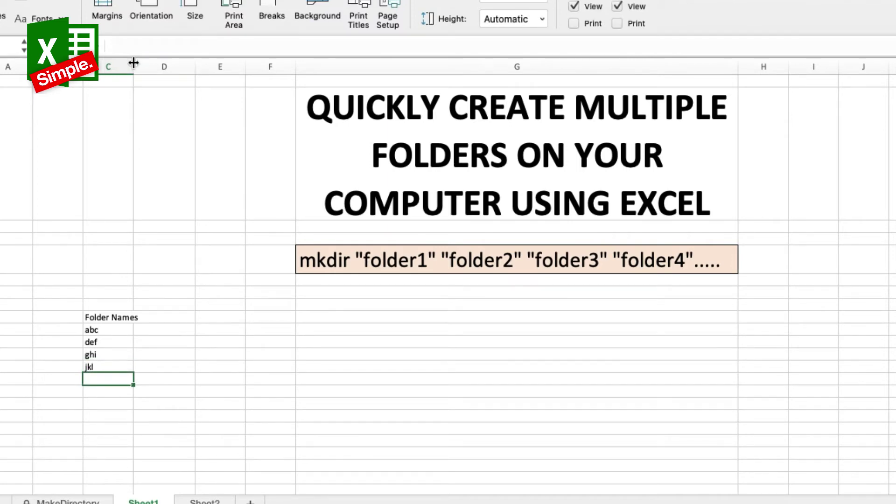
drag(134, 63, 142, 63)
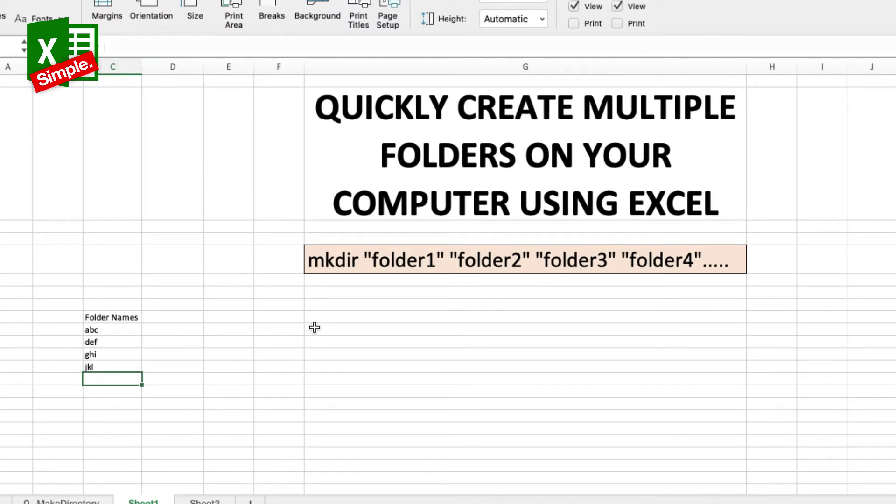
Step: Enter the heading 'Folder names with quotes' in D9 and a double-quote character in D8
click(172, 320)
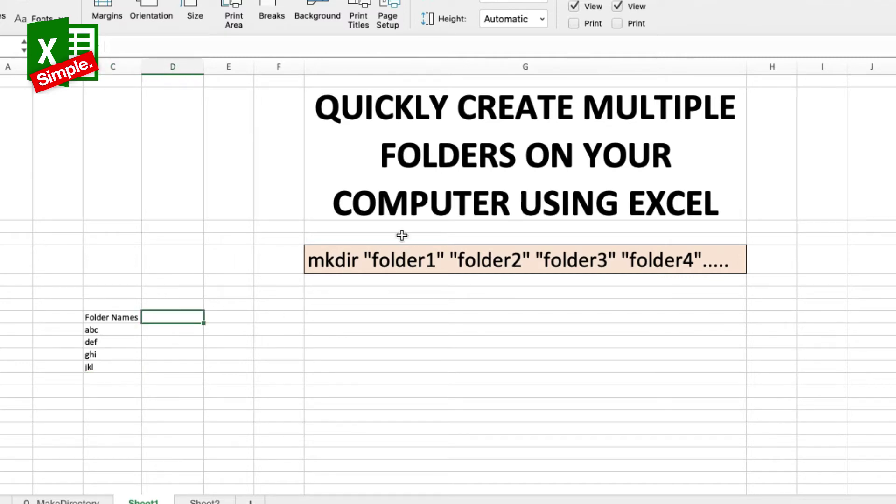
text(Folder names with quo)
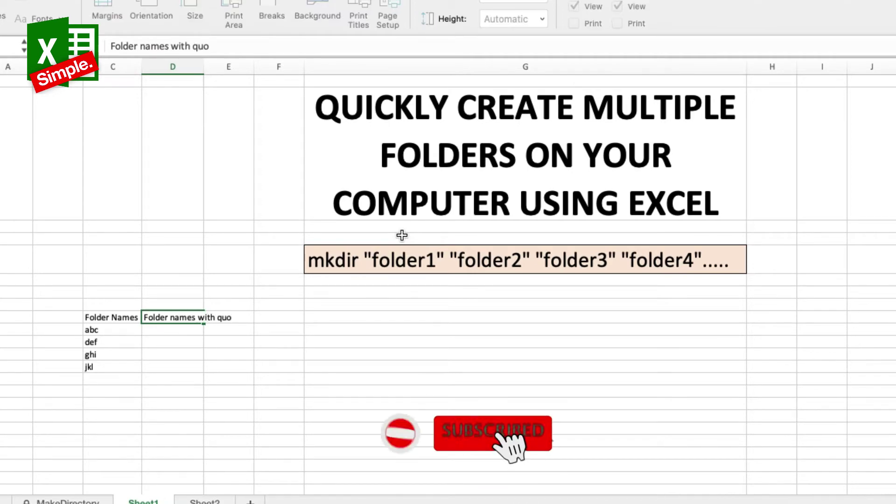
text(tes)
key(Up)
text(")
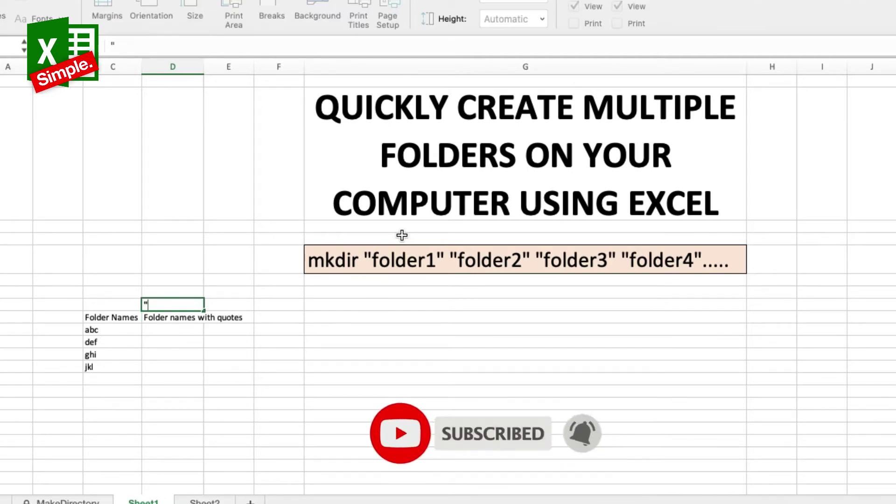
key(Return)
Step: Enter a formula in D10 wrapping C10's name abc in the D8 quote characters
text(=)
key(Up)
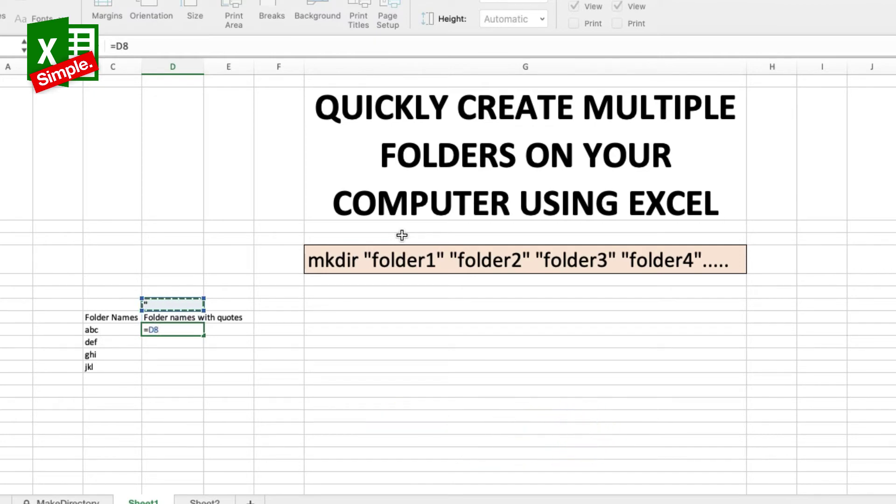
text(&)
key(Left)
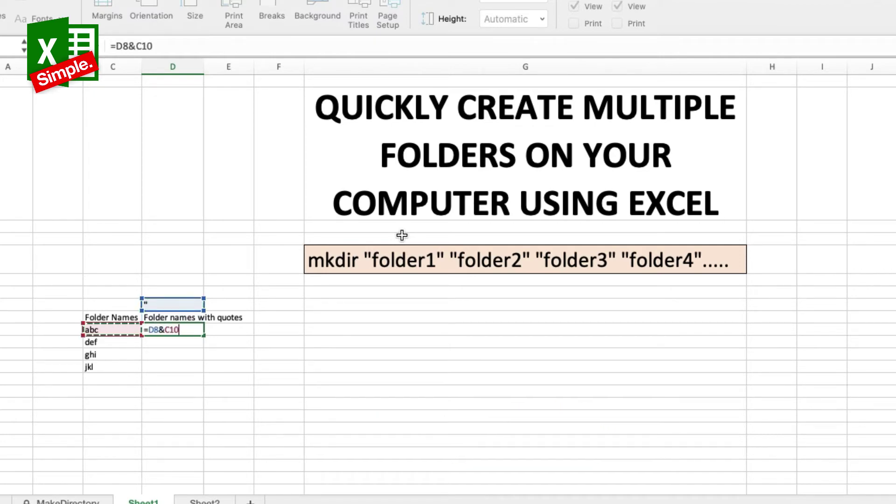
text(&)
key(Up)
key(Return)
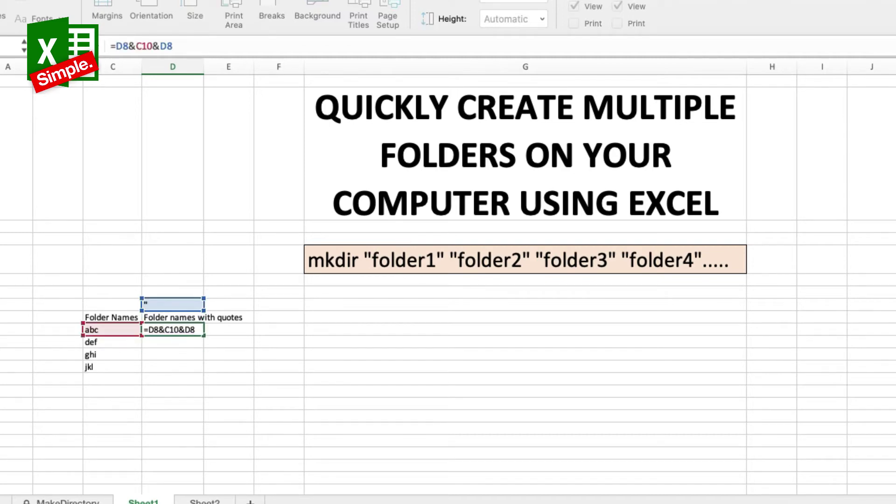
Step: Make the quote references absolute so the D10 formula reads =$D$8&C10&$D$8
click(115, 45)
text($D8&C10&D8)
key(Right)
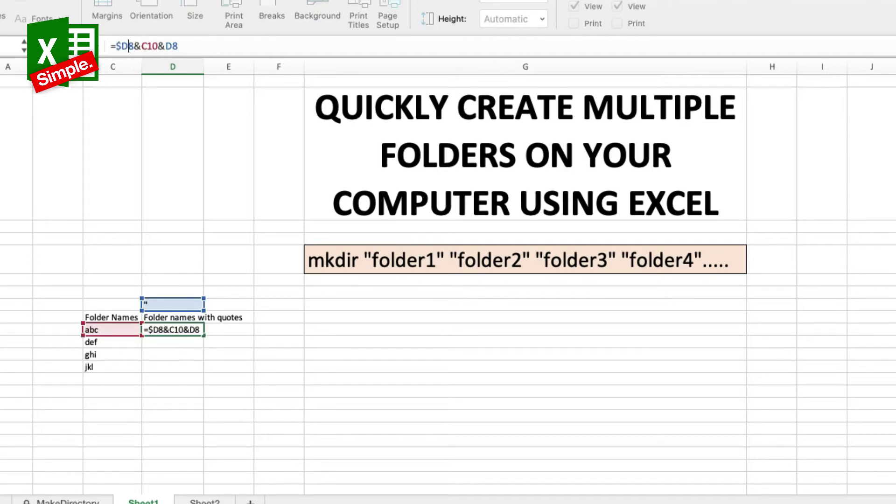
text($)
key(Right)
key(Right)
key(Right)
key(Right)
key(Right)
key(Right)
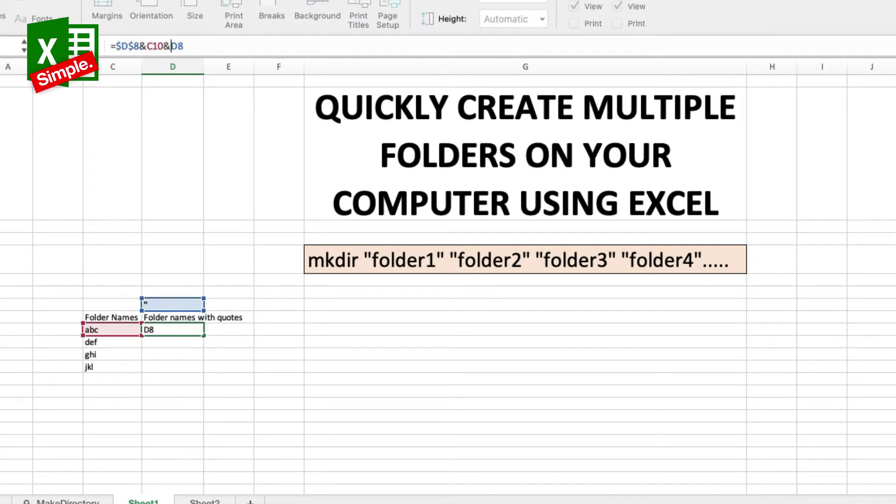
text($)
key(Right)
text($)
key(ctrl+Return)
Step: Copy the quoting formula down to D11:D13 to quote def, ghi and jkl
key(super+c)
key(Down)
key(super+v)
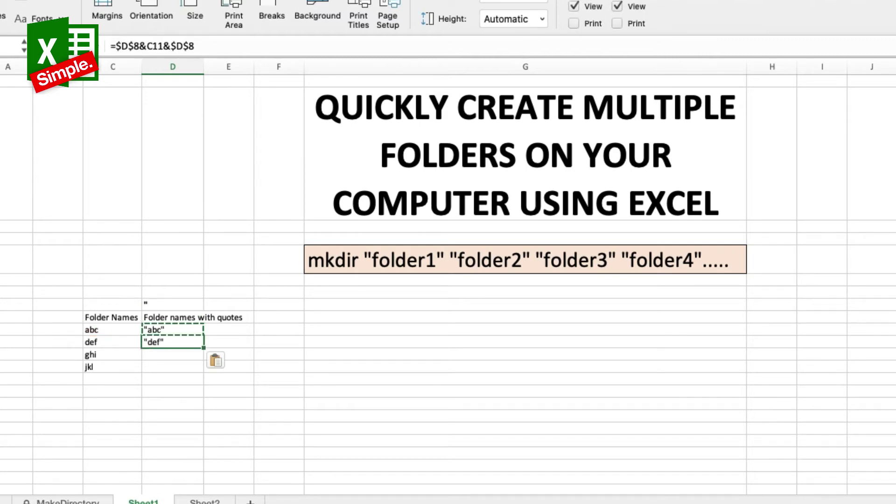
key(Down)
key(super+v)
key(Down)
key(super+v)
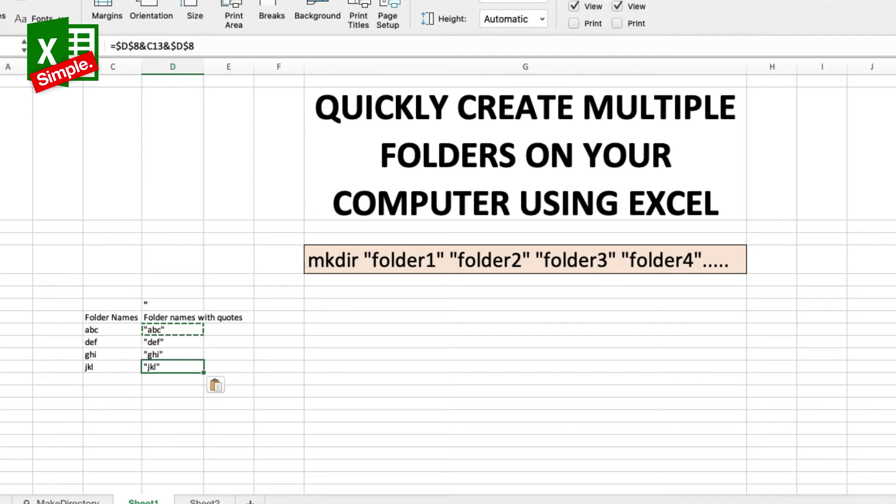
click(278, 329)
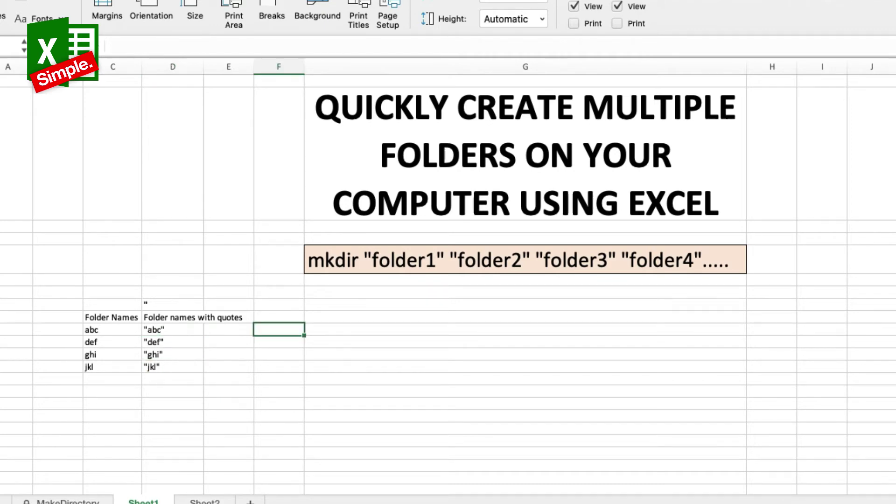
Step: Build the F10 formula joining "mkdir " with D10–D13 to produce mkdir "abc" "def" "ghi" "jkl"
text(=)
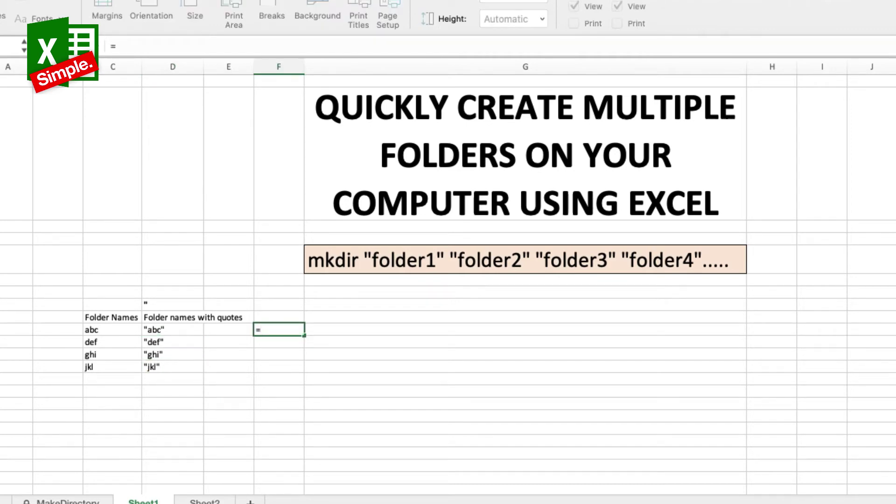
text("mkdir "&)
click(174, 330)
text(&)
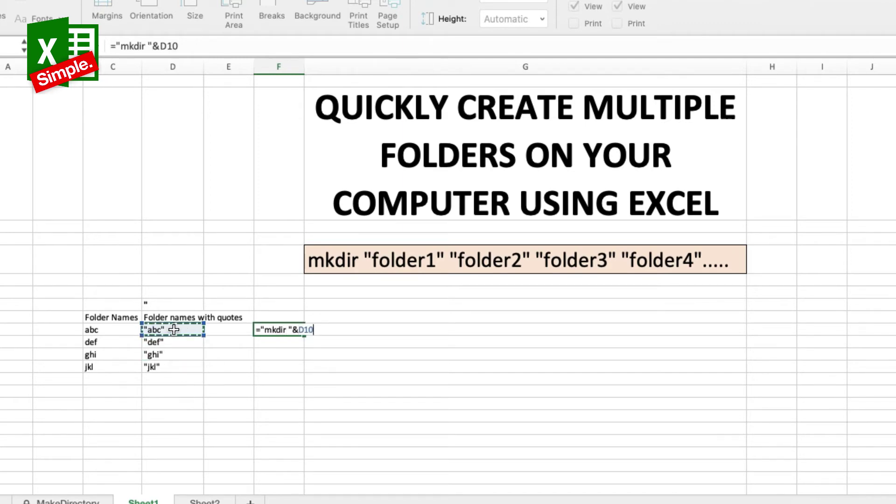
text(" "&)
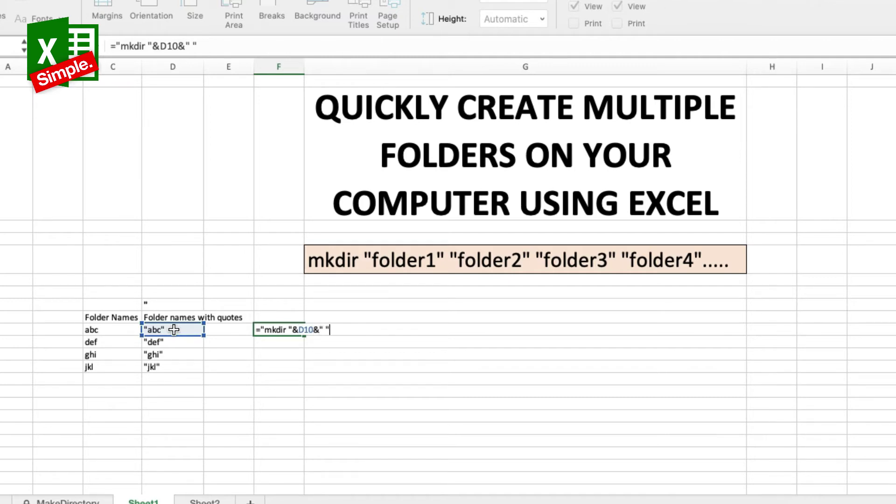
click(161, 343)
text(&")
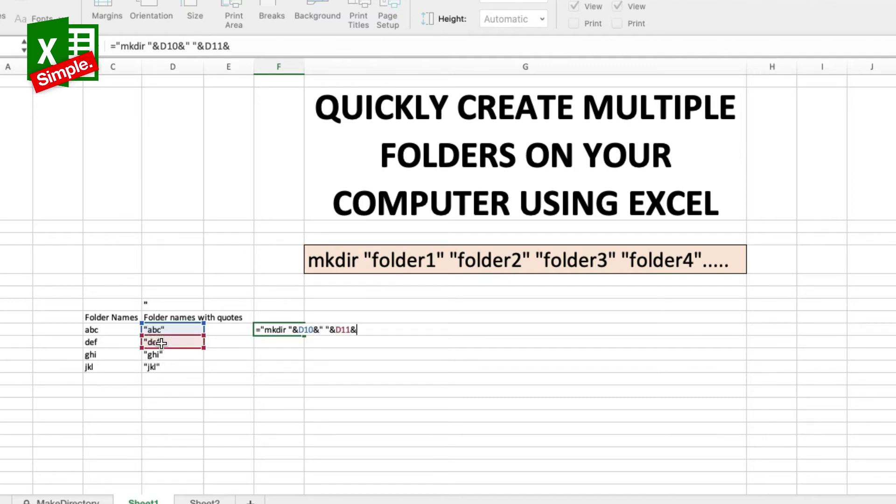
text( "&)
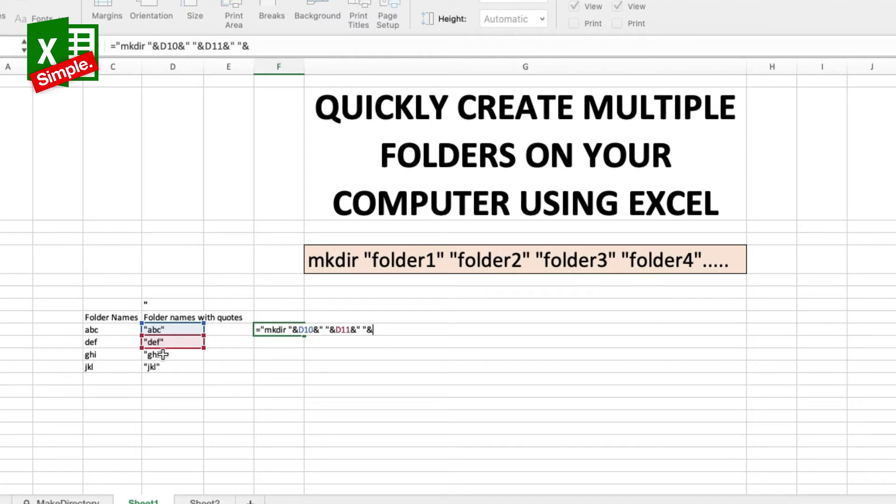
click(164, 355)
text(&" "&)
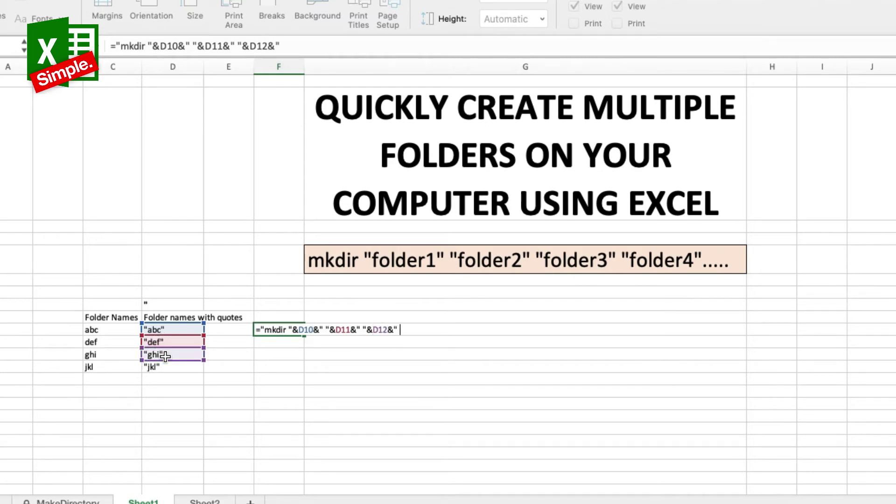
click(149, 369)
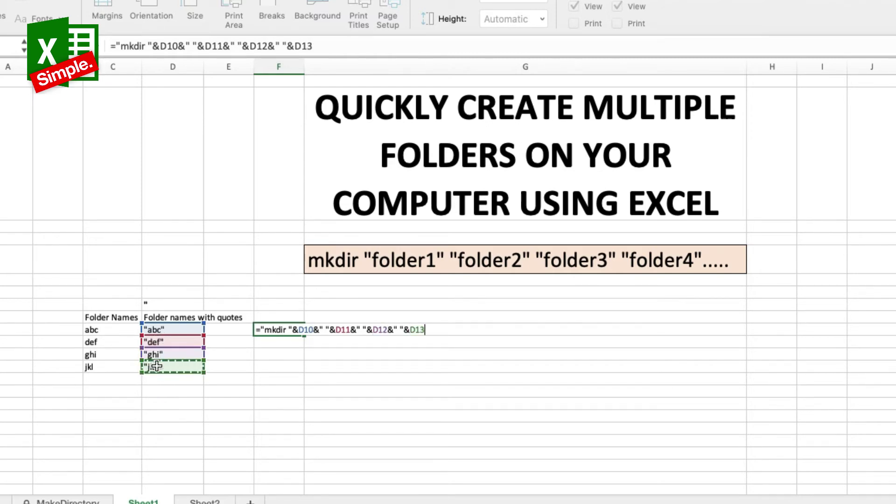
key(Return)
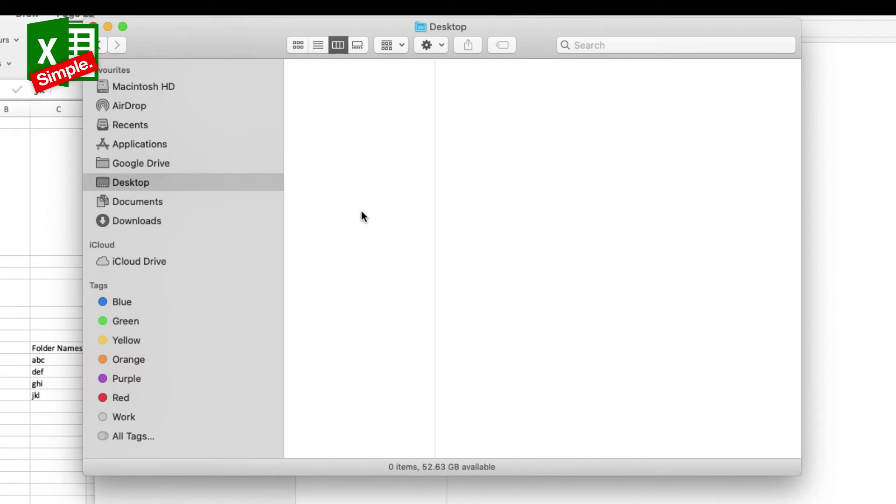
Step: Create a new Desktop folder named Test with Shift+Cmd+N
key(super+shift+n)
text(Te)
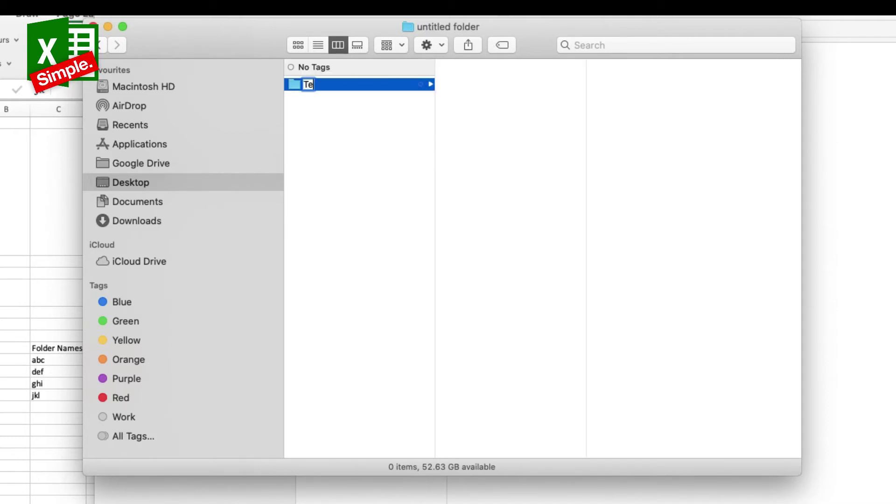
text(st)
key(Return)
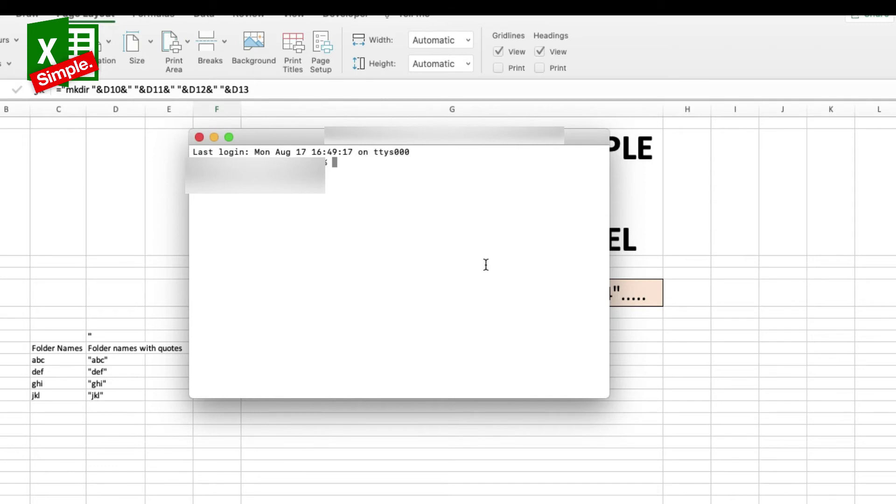
Step: Change Terminal's directory to Desktop, then into Test
text(cd Desktop)
key(Return)
text(cd)
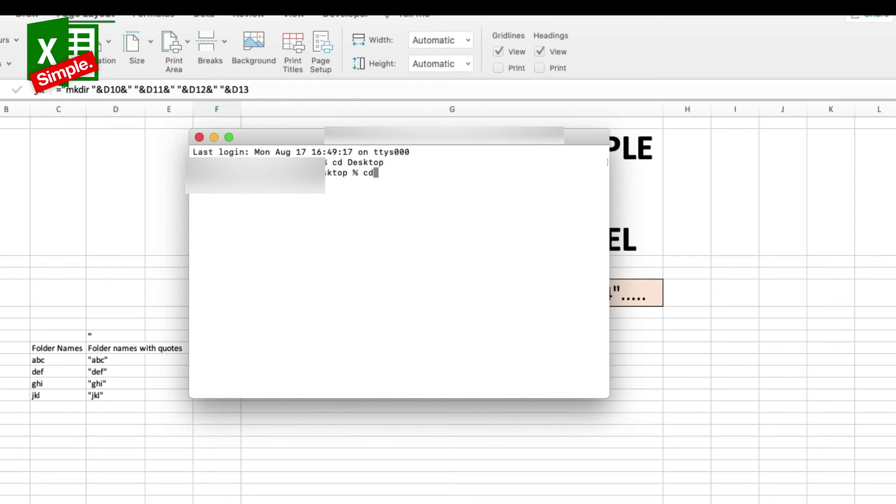
text( Test)
key(Return)
Step: Paste Excel's mkdir command into Terminal and run it to create abc, def, ghi and jkl
key(super+Tab)
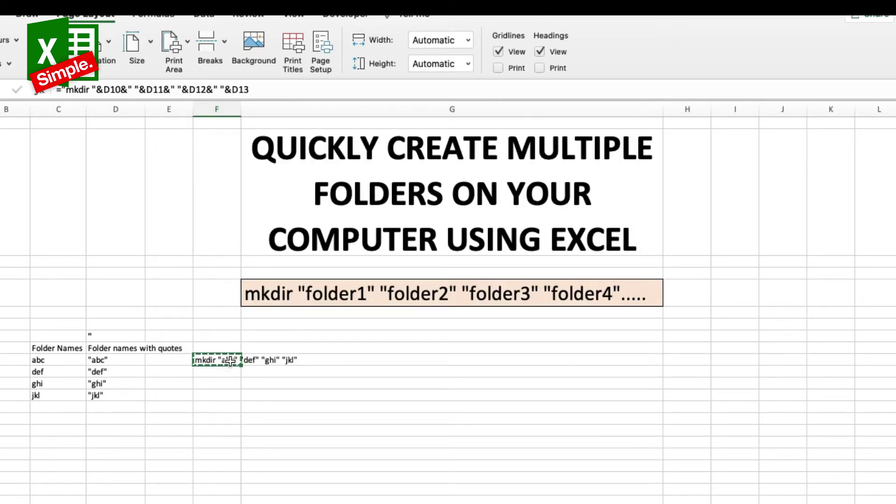
key(super+Tab)
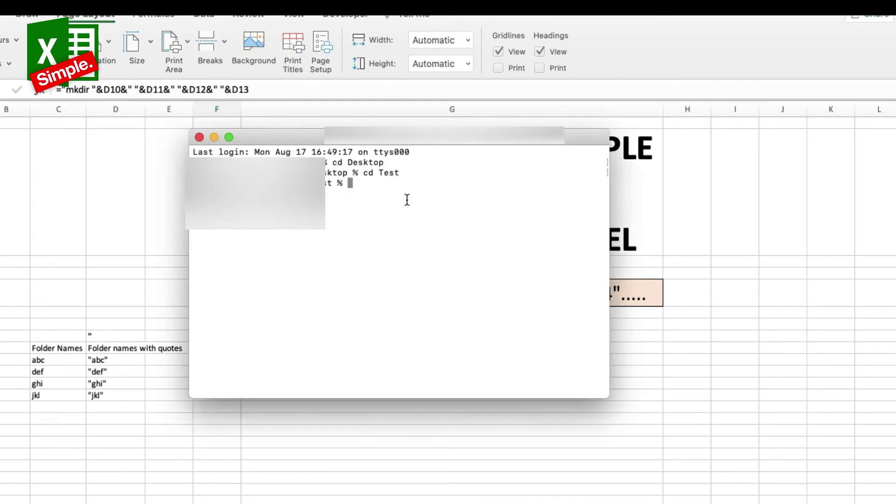
key(super+v)
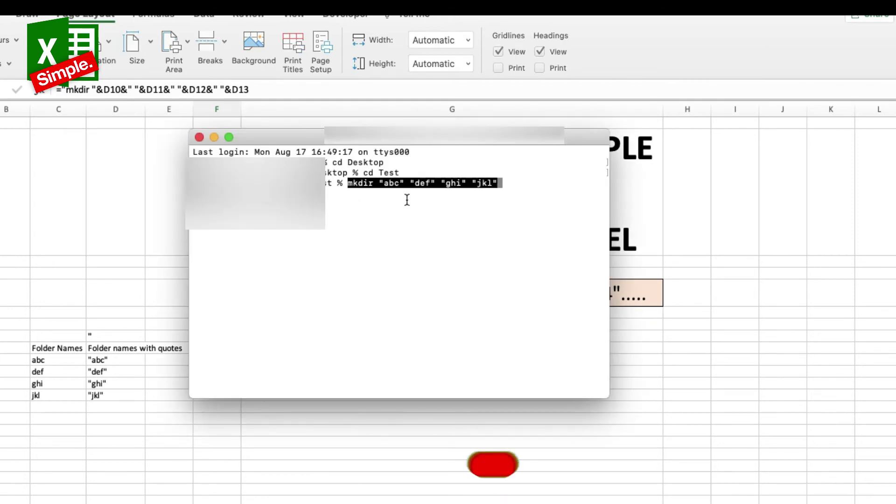
key(Return)
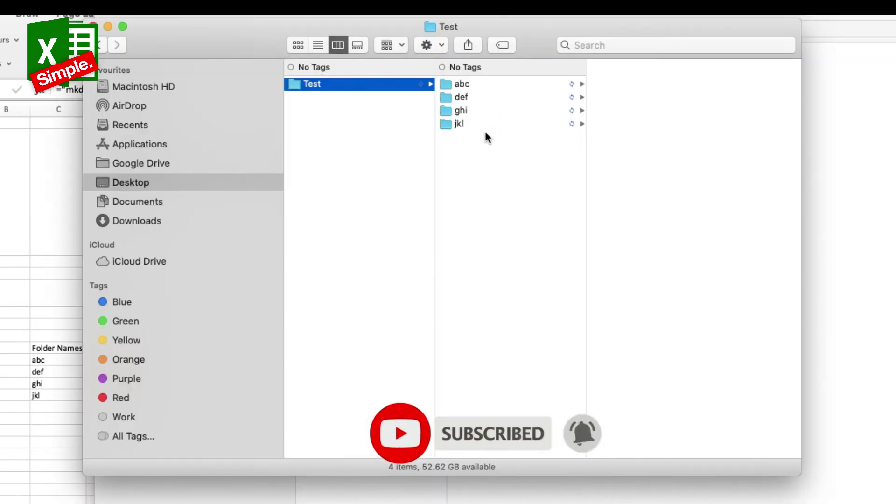
Step: Select the four new folders abc, def, ghi and jkl inside Test
drag(484, 196, 466, 83)
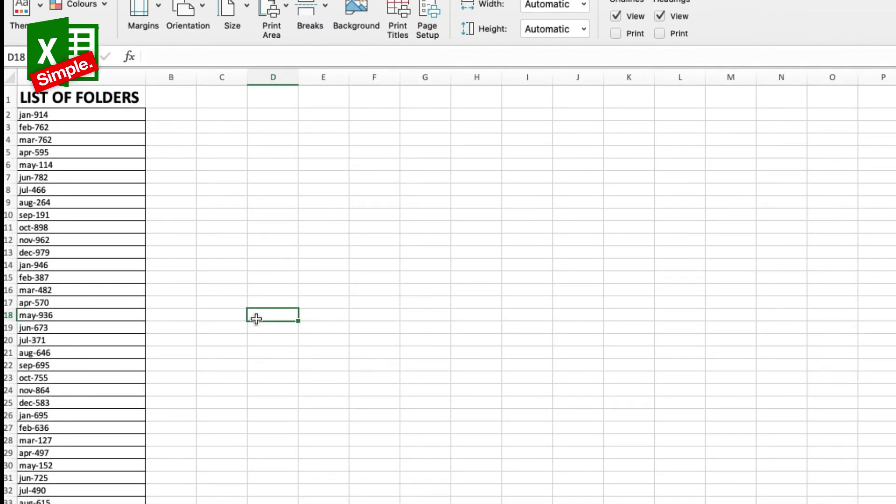
Step: Copy the whole folder-name list starting at jan-914 in column A
click(72, 114)
key(ctrl+shift+Down)
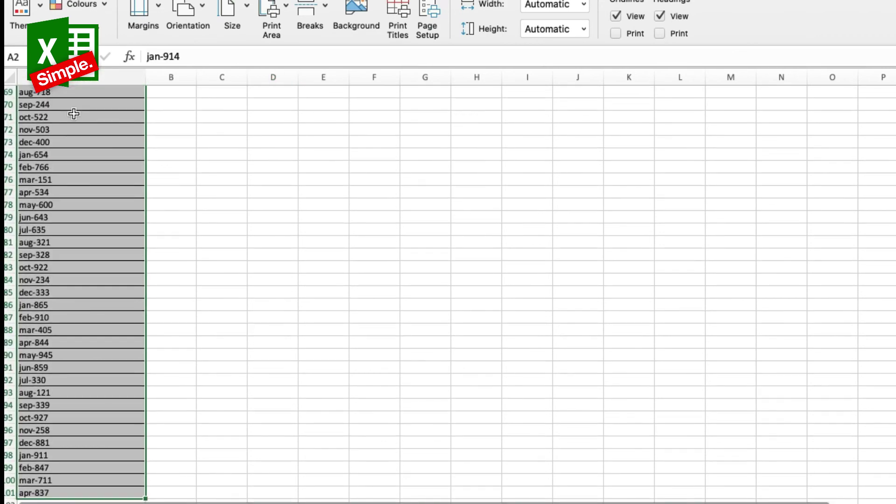
scroll(73, 113, up, 15)
key(super+c)
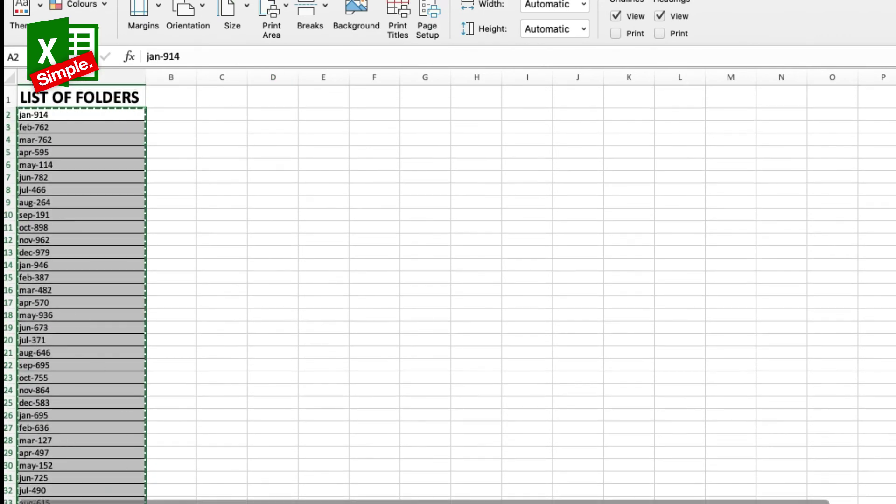
Step: Paste the names as values into C13 of the template sheet and select the command cell E13
key(ctrl+Page_Down)
click(160, 207)
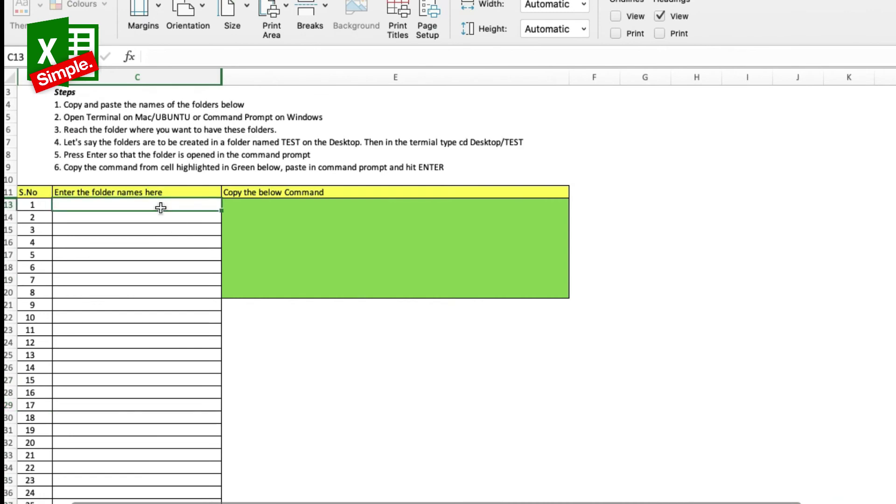
right_click(161, 207)
mouse_move(226, 259)
click(401, 498)
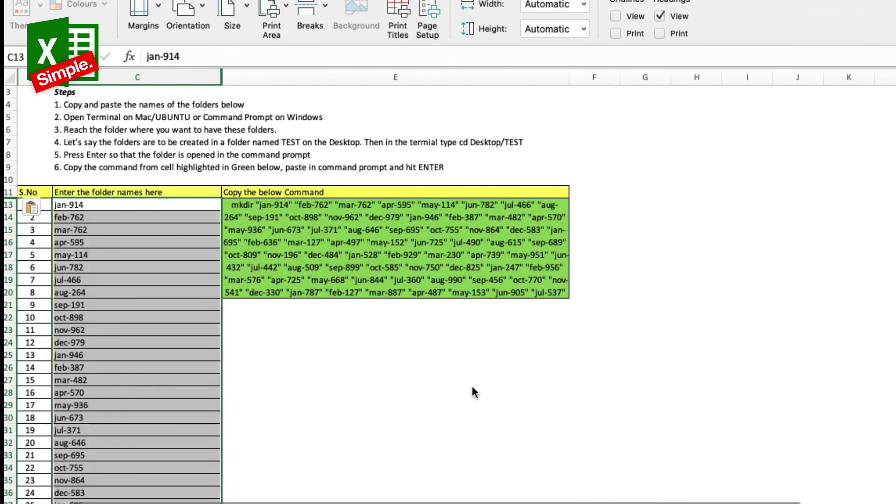
click(364, 241)
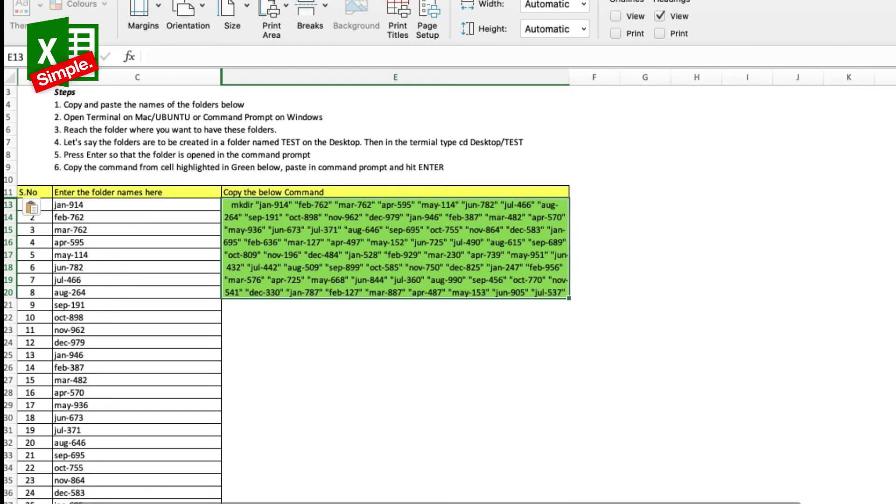
Step: Launch Terminal through Spotlight and open a new Terminal window
key(super+space)
text(term)
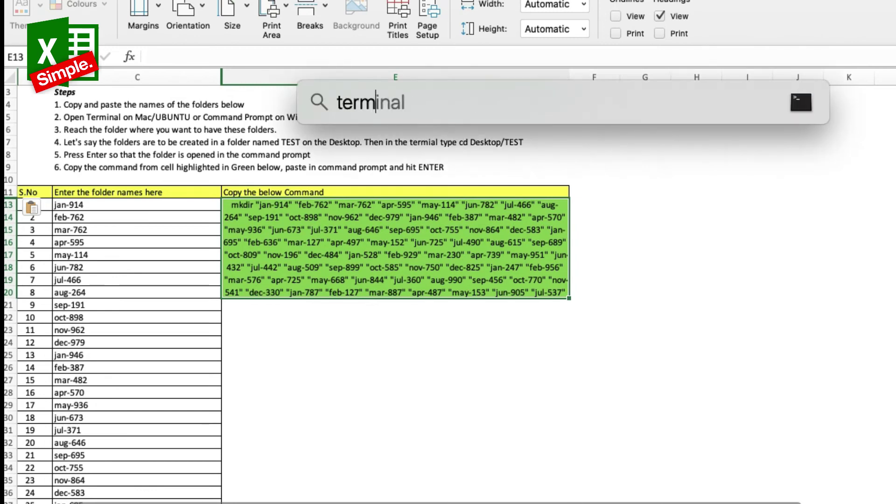
key(Return)
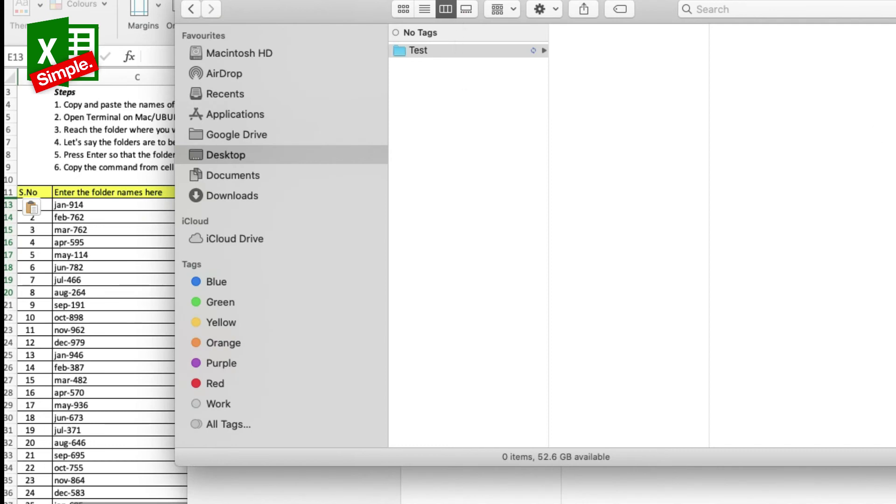
key(super+n)
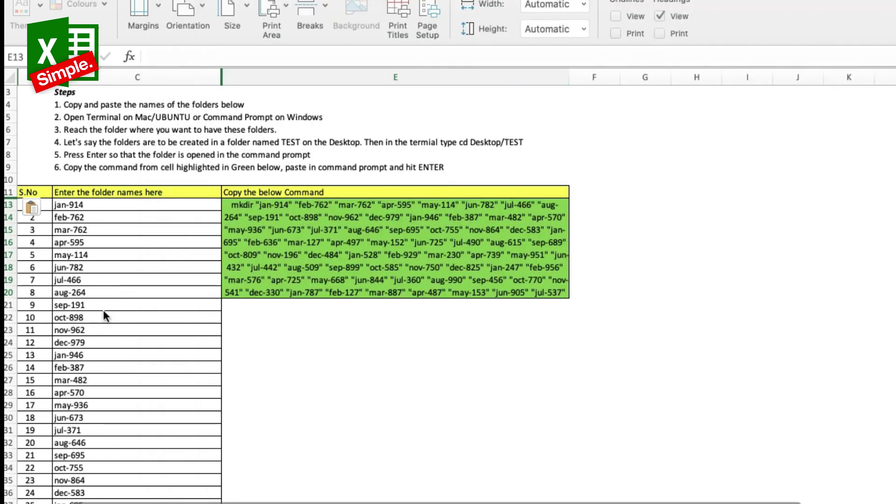
Step: Change into Desktop/Test using Tab completion
text(cd )
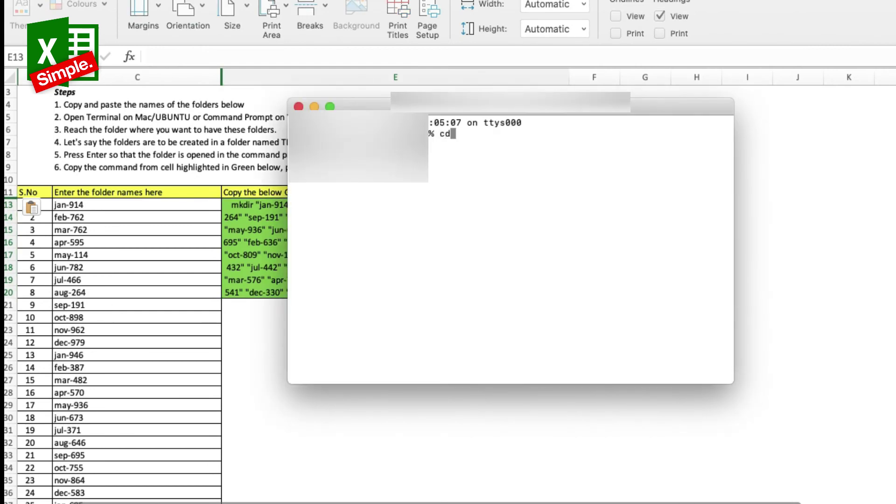
text(Des)
key(Tab)
text(Te)
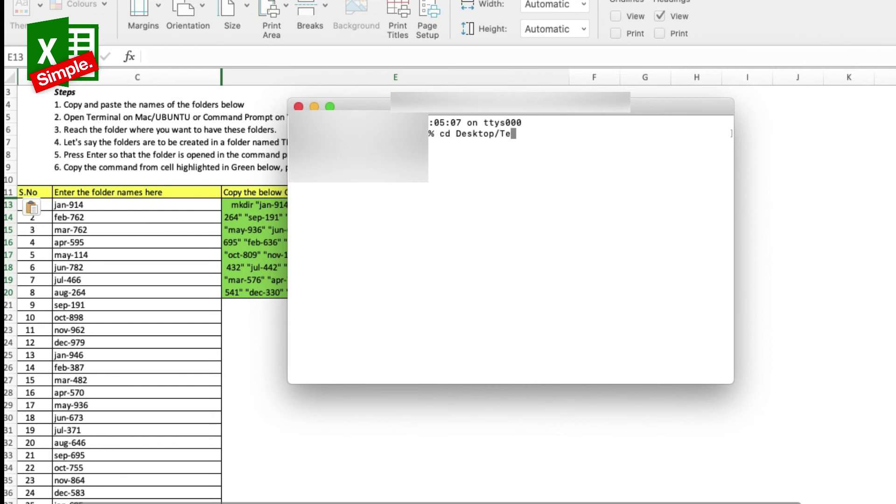
key(Tab)
key(Return)
Step: Copy the long mkdir command from E13, paste it into Terminal and run it
key(super+Tab)
key(super+c)
key(super+Tab)
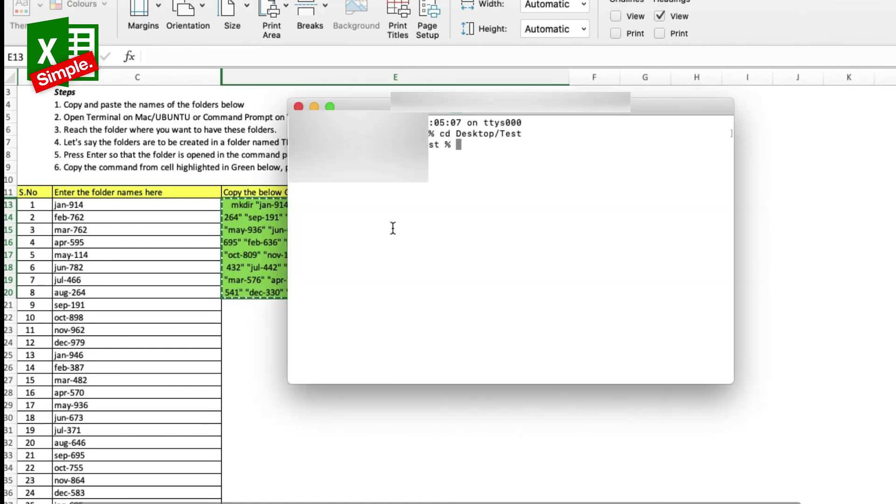
key(super+v)
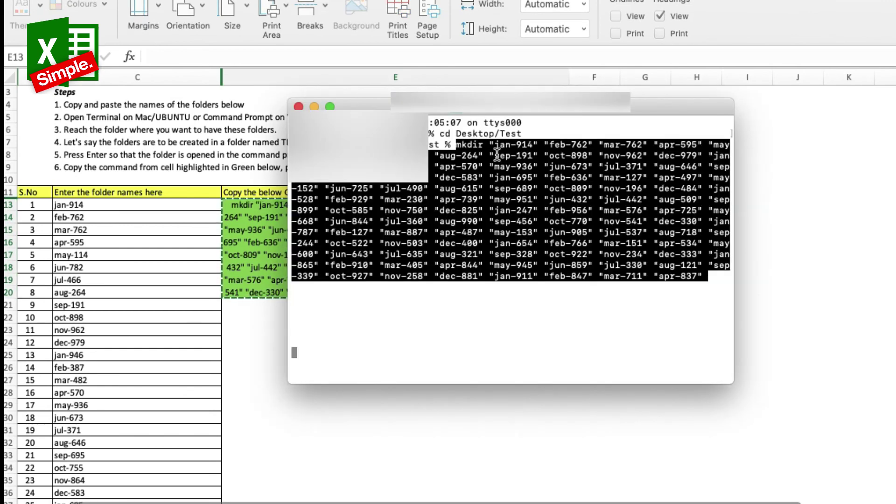
key(Return)
key(super+Tab)
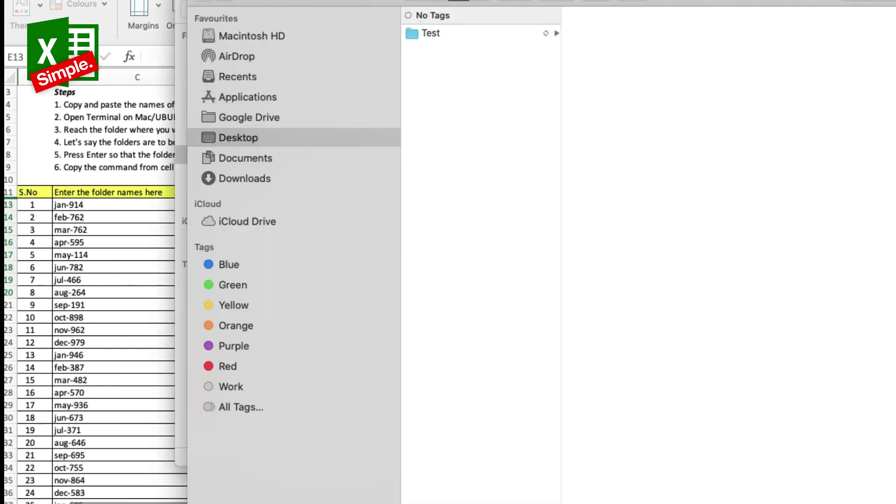
Step: Open the Test folder to list new subfolders such as apr-487 and feb-956
click(486, 35)
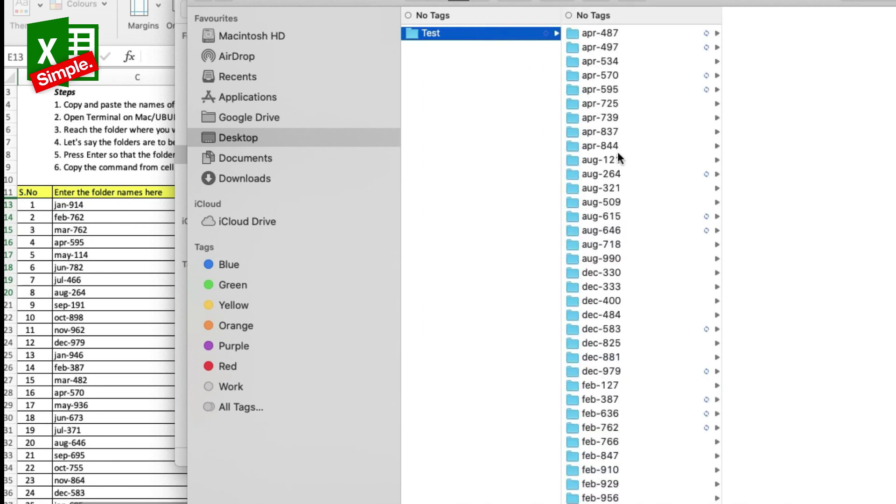